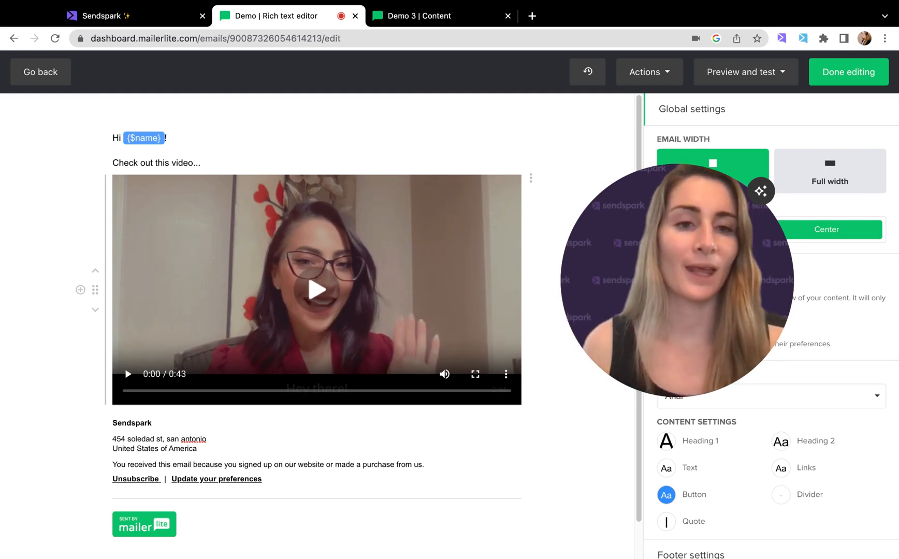
Switch to the Sendspark video page and examine the header's personalization and the merge tags available for it.
{"action": "left_click", "coordinate": [122, 22]}
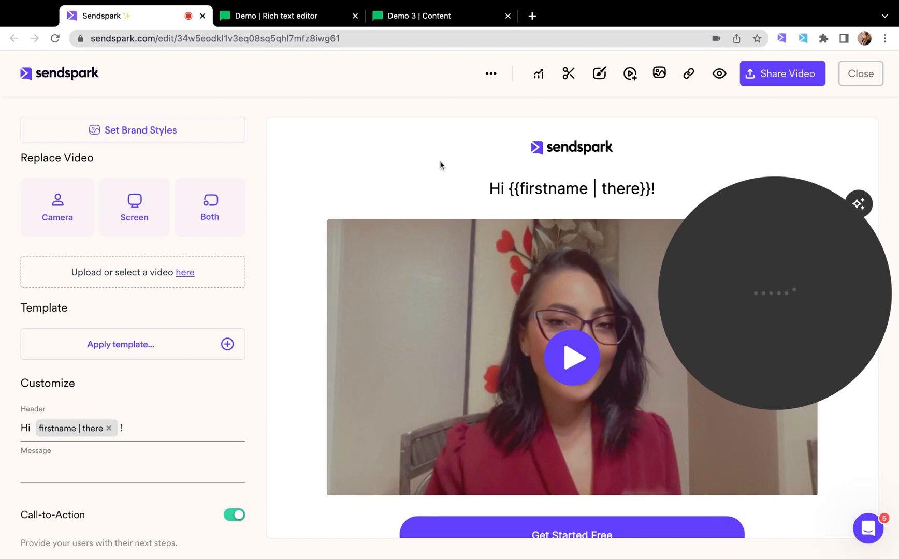
{"action": "scroll", "coordinate": [440, 161], "scroll_direction": "down", "scroll_amount": 1}
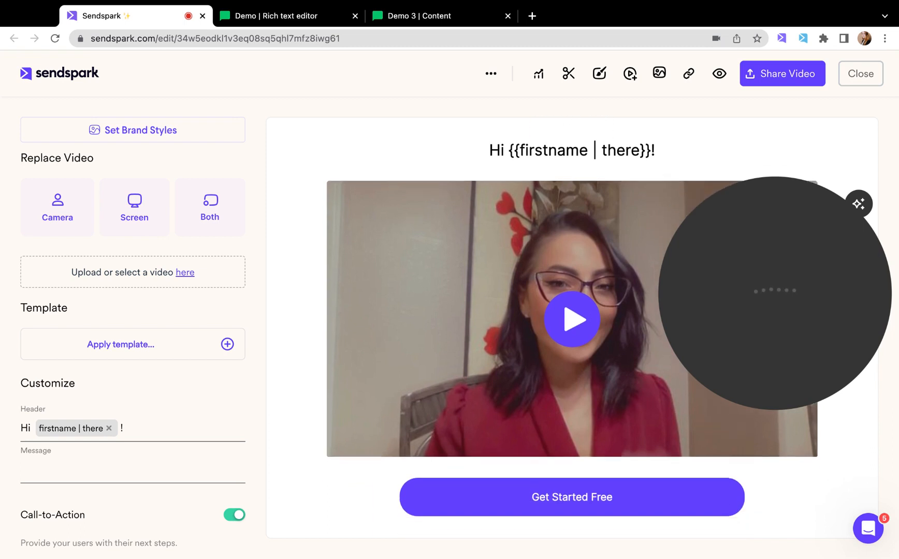
{"action": "scroll", "coordinate": [461, 165], "scroll_direction": "up", "scroll_amount": 1}
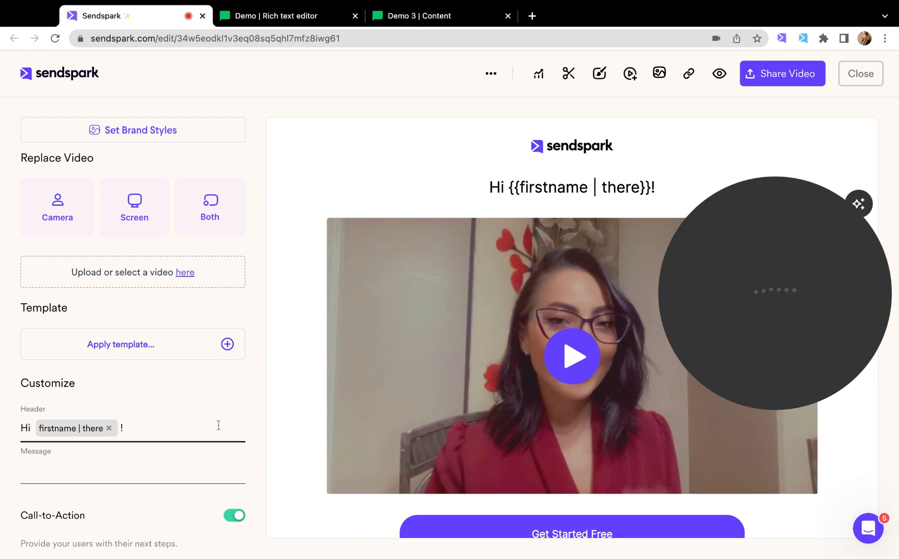
{"action": "left_click", "coordinate": [155, 423]}
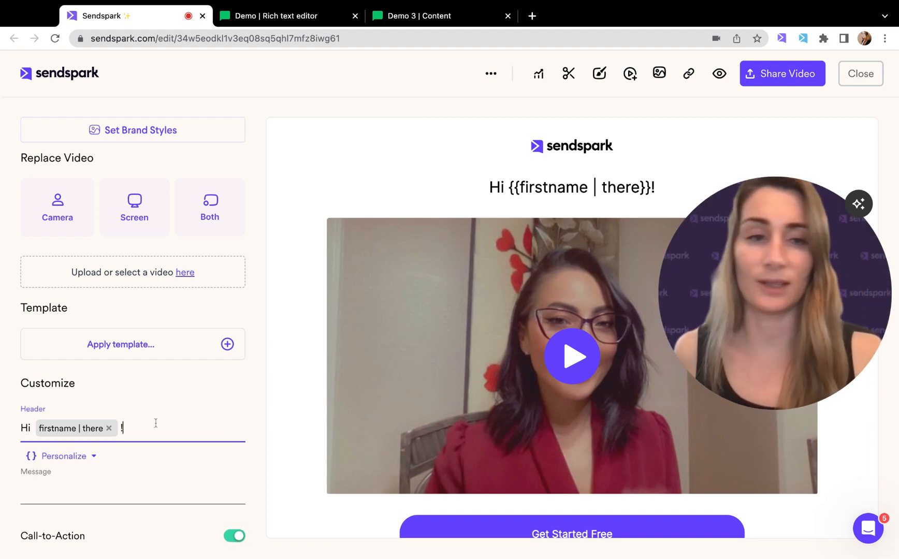
{"action": "scroll", "coordinate": [155, 423], "scroll_direction": "down", "scroll_amount": 1}
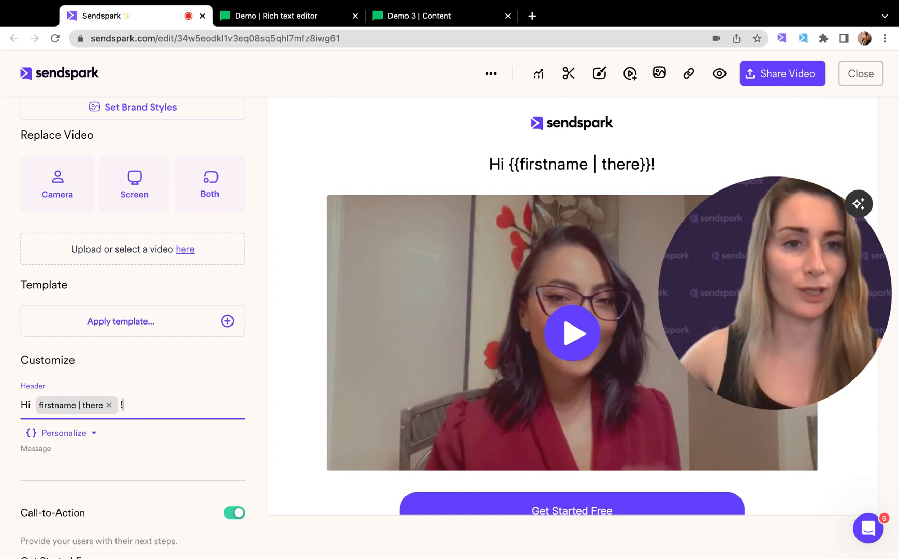
{"action": "left_click", "coordinate": [83, 437]}
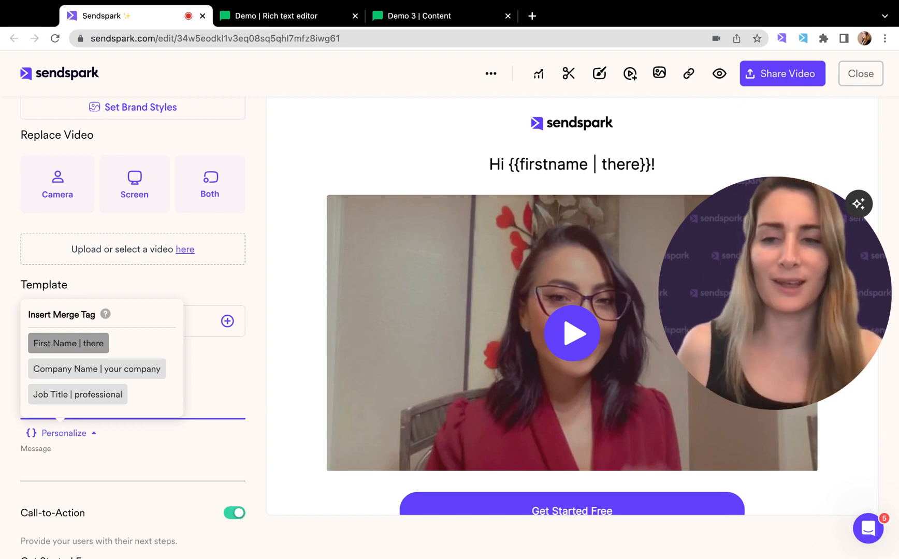
{"action": "left_click", "coordinate": [229, 395]}
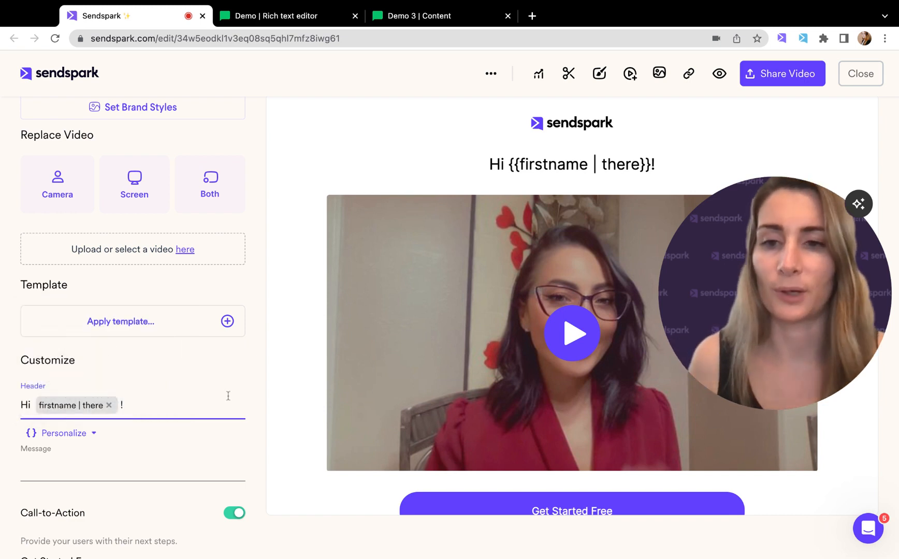
Write the message "Wanted to show how we can help" followed by the Company Name merge tag and "...", and check it in the page preview.
{"action": "left_click", "coordinate": [108, 468]}
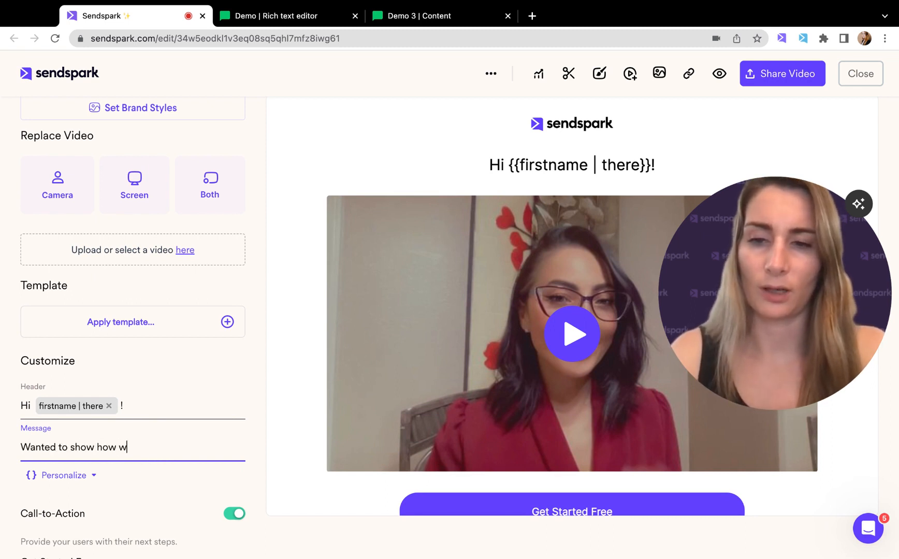
{"action": "left_click", "coordinate": [55, 479]}
{"action": "left_click", "coordinate": [87, 411]}
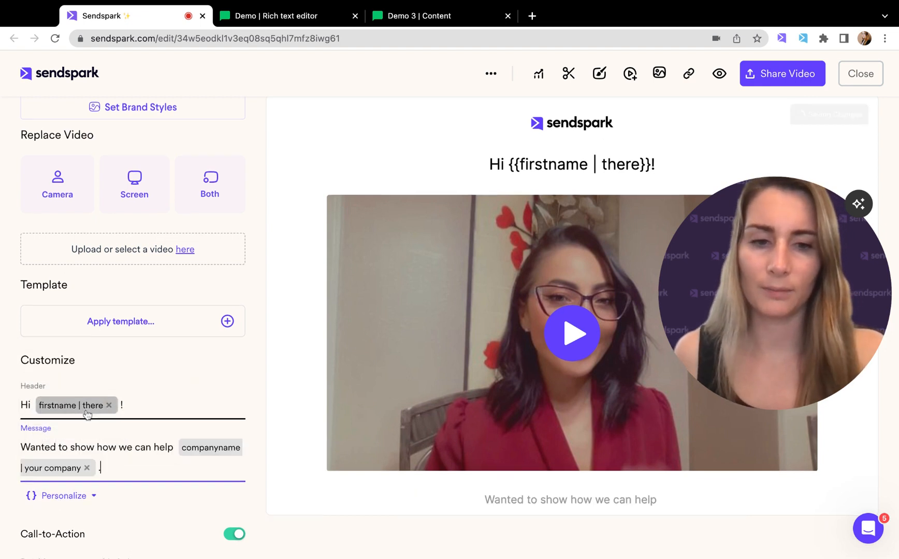
{"action": "scroll", "coordinate": [379, 369], "scroll_direction": "down", "scroll_amount": 2}
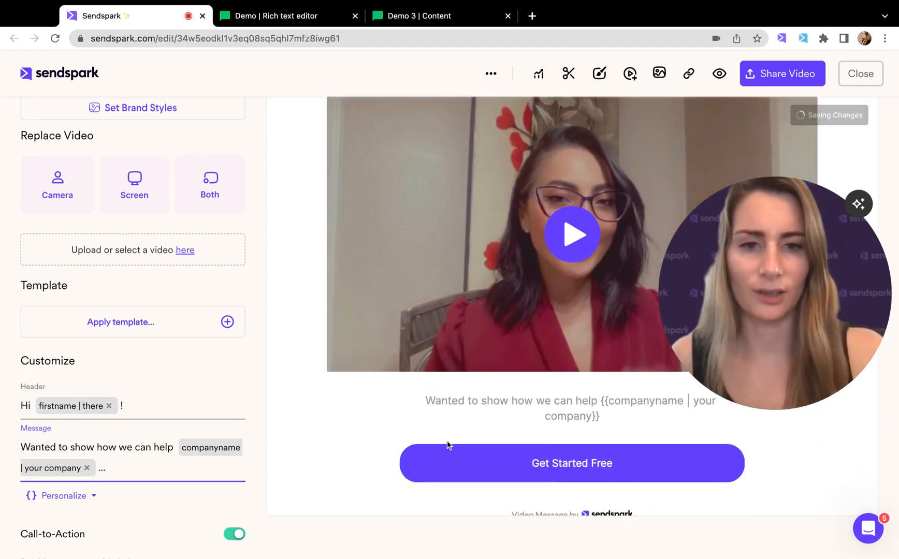
{"action": "scroll", "coordinate": [217, 395], "scroll_direction": "down", "scroll_amount": 3}
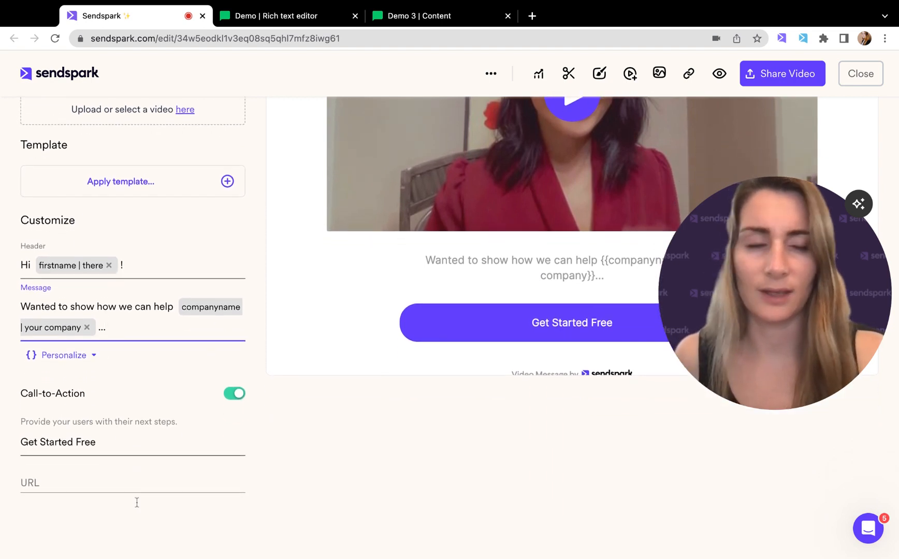
{"action": "scroll", "coordinate": [137, 503], "scroll_direction": "up", "scroll_amount": 4}
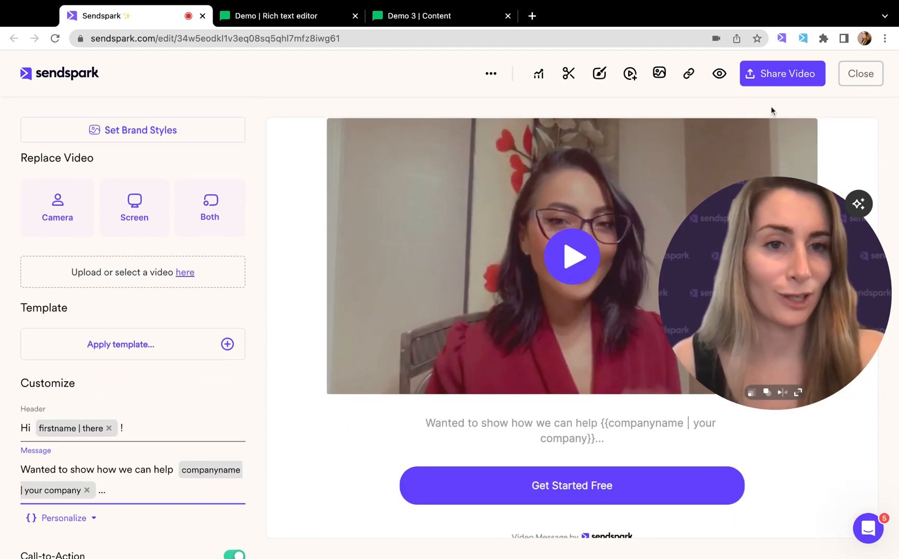
Open the video's sharing options and examine the thumbnail's text overlay and its available merge tags.
{"action": "left_click", "coordinate": [794, 75]}
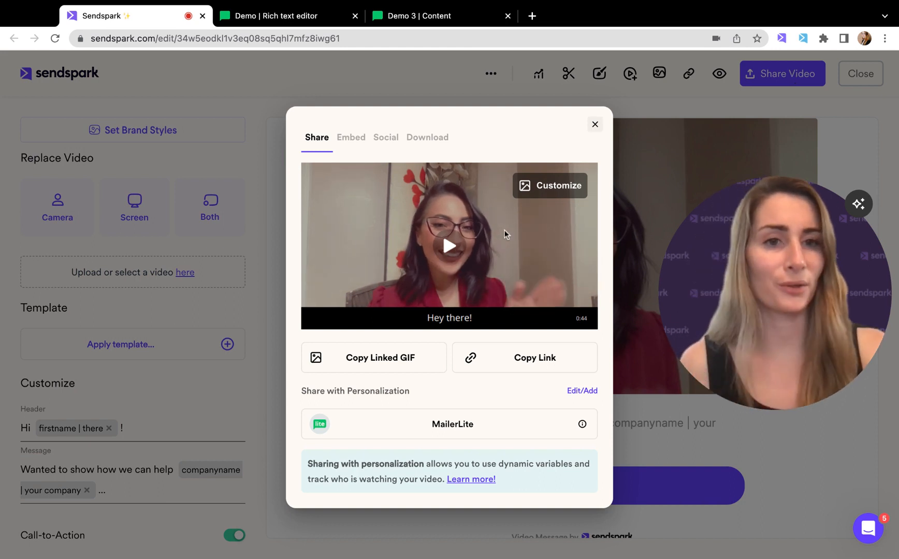
{"action": "left_click", "coordinate": [571, 191]}
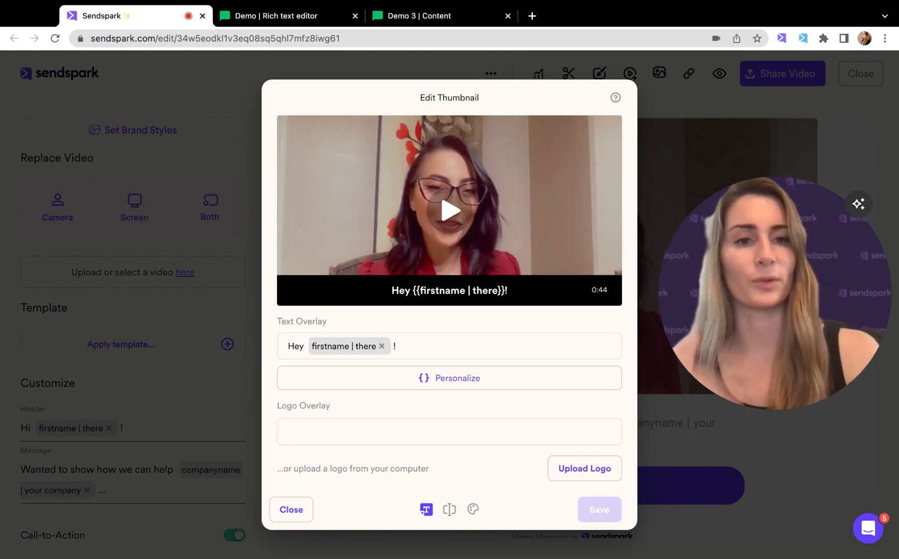
{"action": "left_click", "coordinate": [409, 348]}
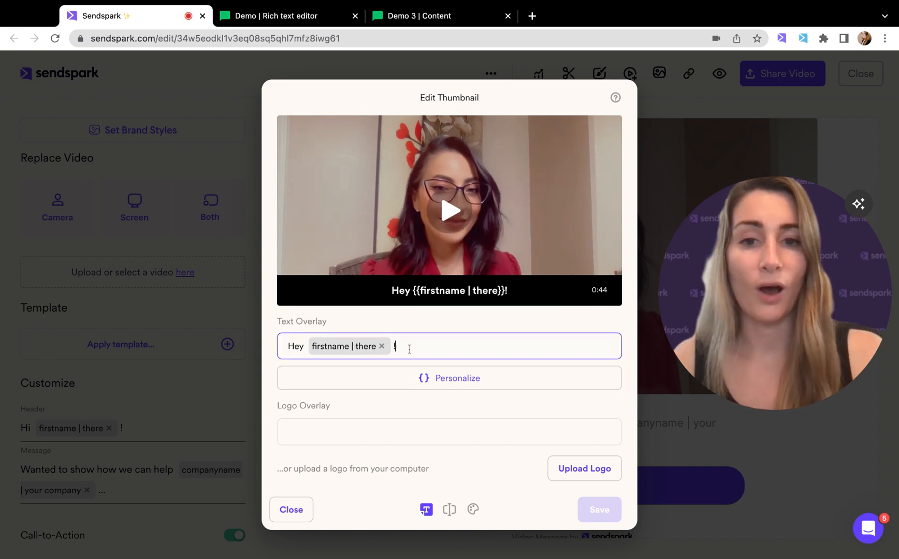
{"action": "left_click", "coordinate": [431, 378]}
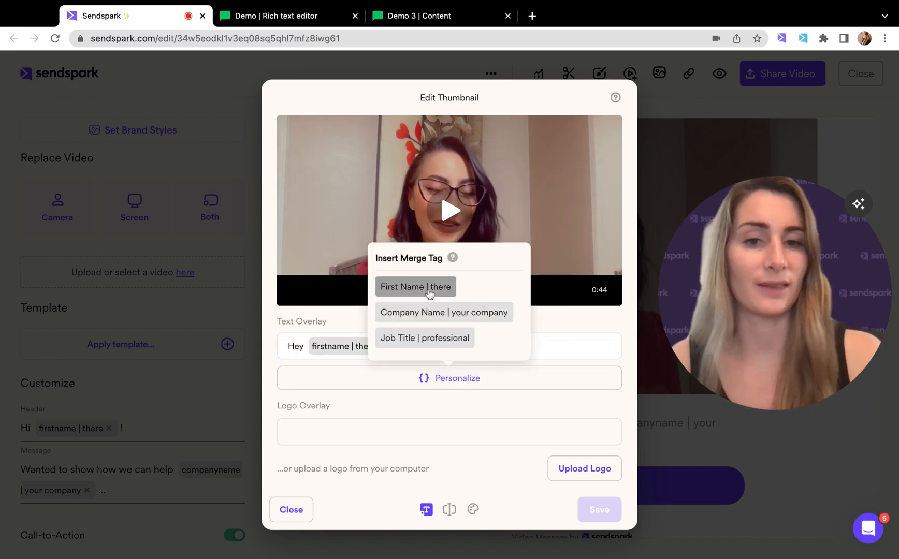
{"action": "left_click", "coordinate": [557, 339]}
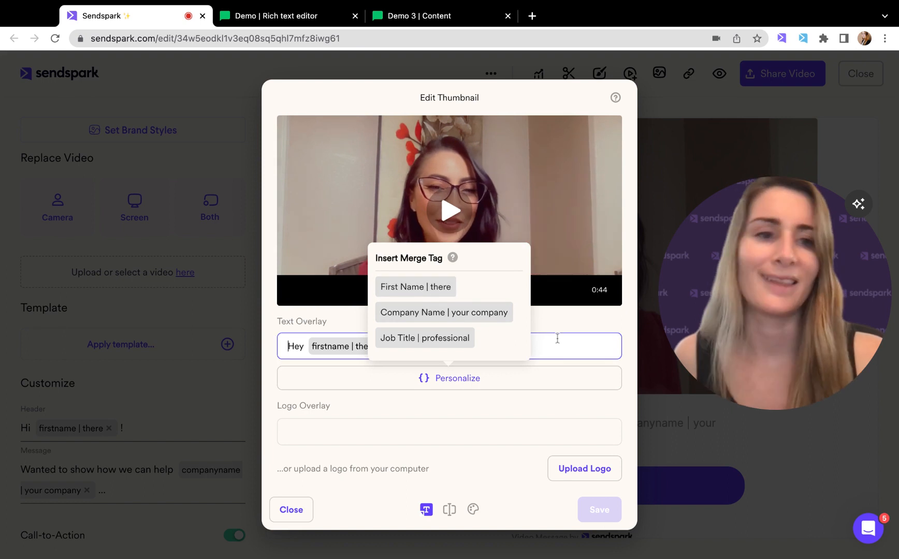
{"action": "left_click", "coordinate": [290, 510]}
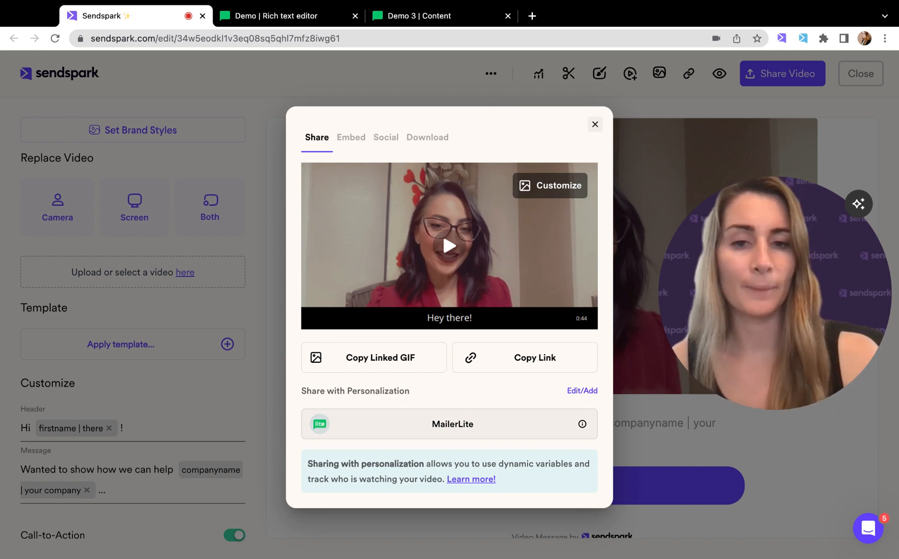
Copy the video for personalized sharing with MailerLite and start the Demo 3 email there in the rich-text editor.
{"action": "left_click", "coordinate": [453, 424]}
{"action": "left_click", "coordinate": [441, 16]}
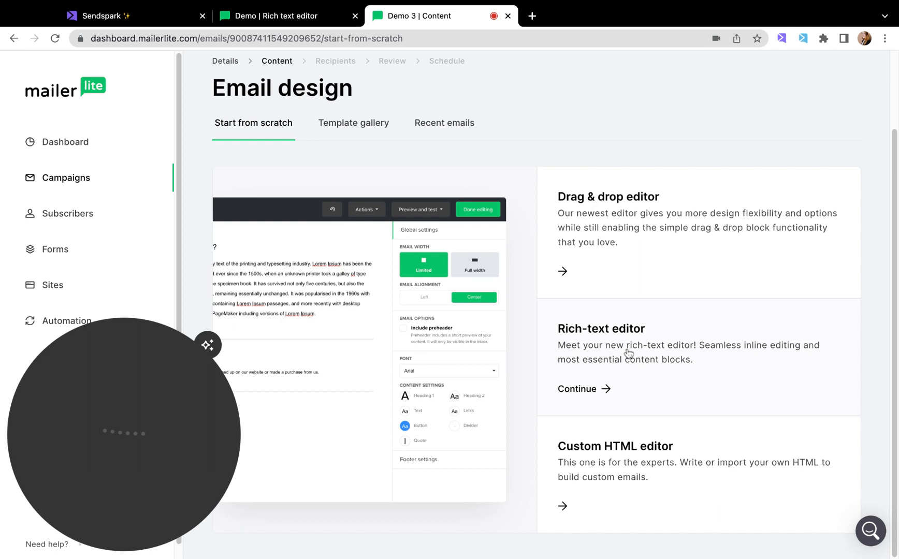
{"action": "left_click", "coordinate": [653, 384]}
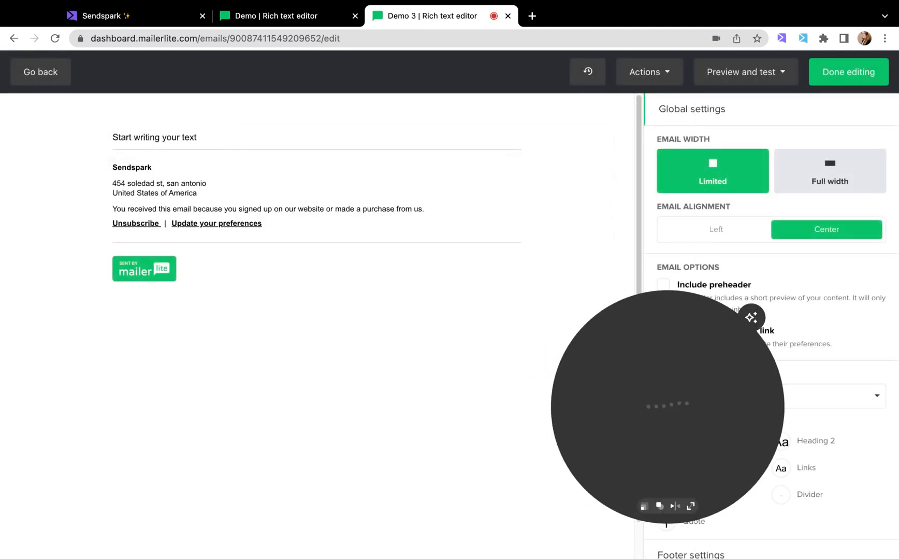
Replace the placeholder text with "Hi", the Name variable and "!", followed by the line "Wanted to show you this video...".
{"action": "triple_click", "coordinate": [162, 135]}
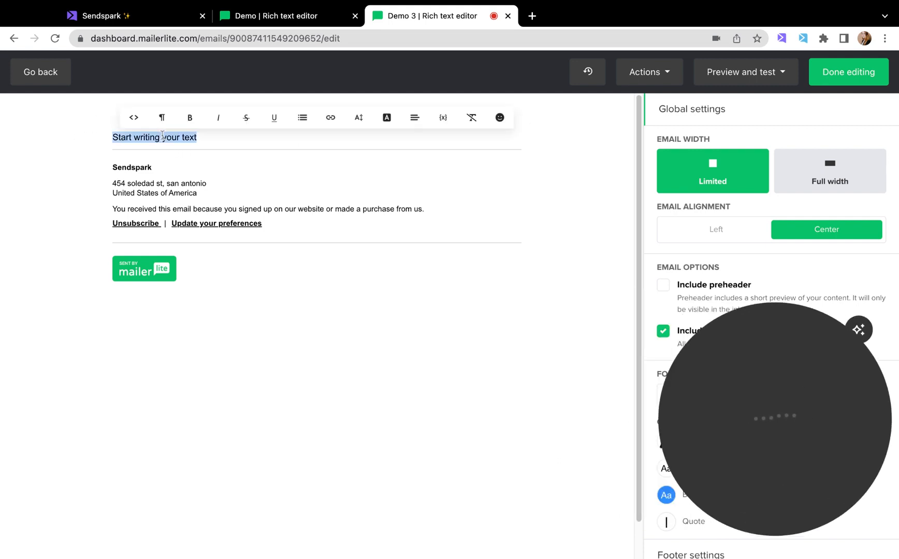
{"action": "type", "text": "Hi"}
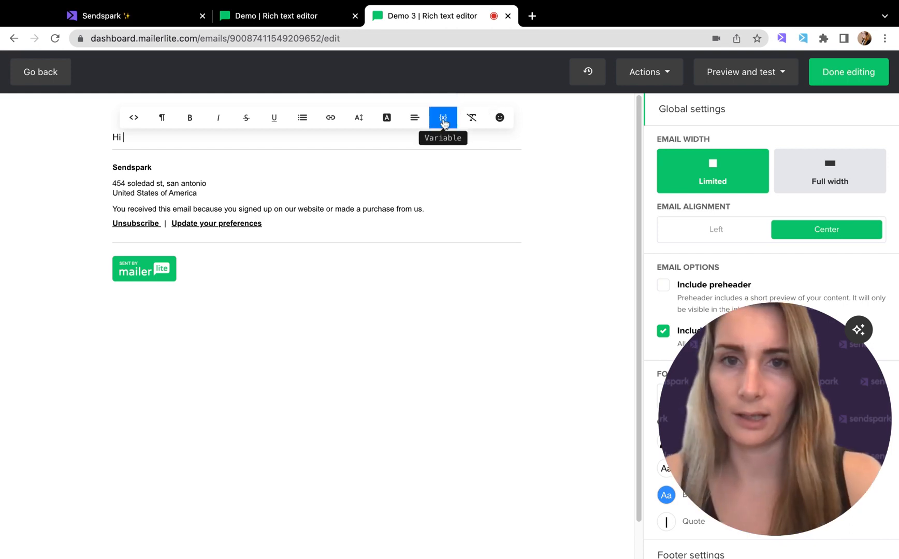
{"action": "left_click", "coordinate": [443, 121]}
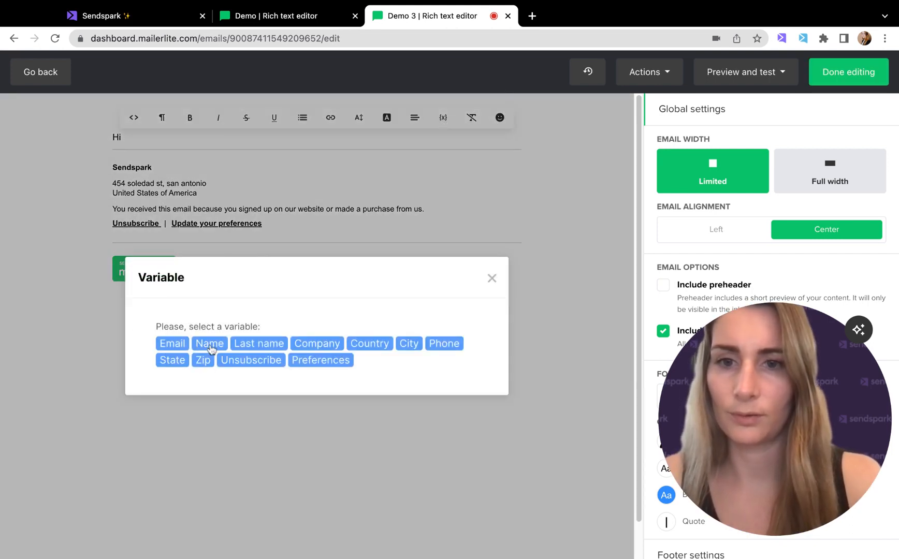
{"action": "left_click", "coordinate": [211, 346]}
{"action": "key", "text": "Return"}
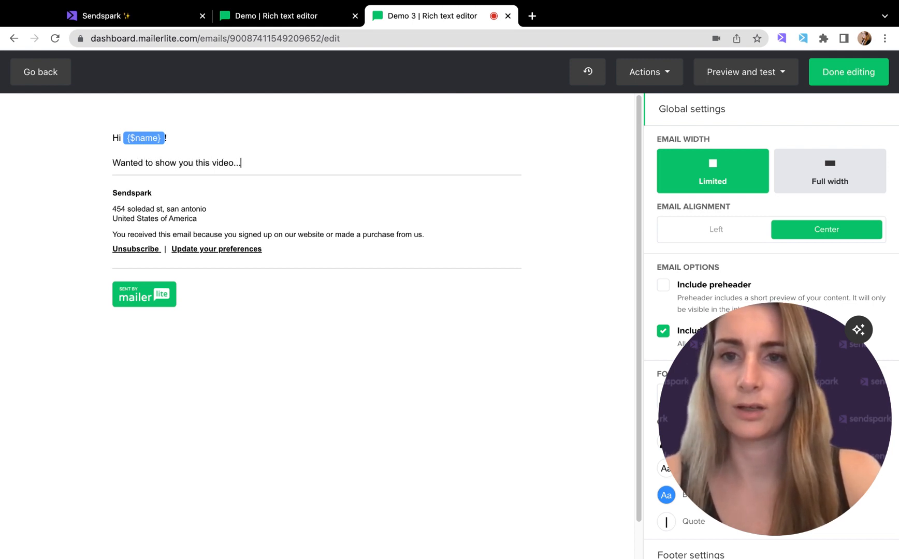
{"action": "key", "text": "Return"}
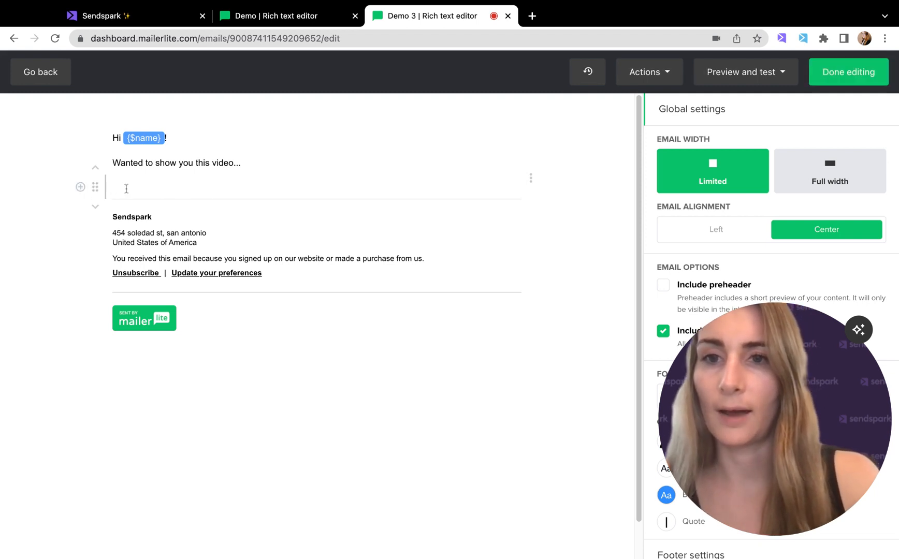
Add a text block below the message and paste the copied video code into its HTML source so the video renders.
{"action": "left_click", "coordinate": [81, 189]}
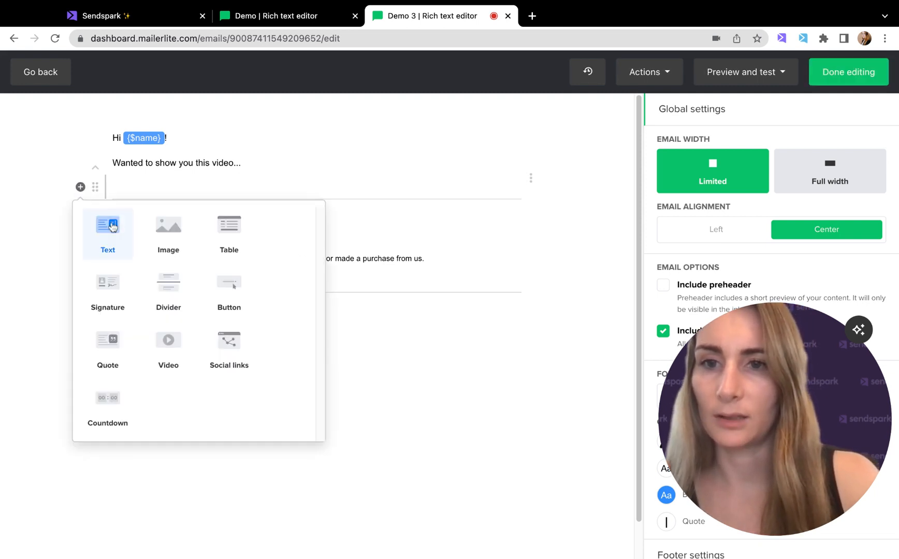
{"action": "left_click", "coordinate": [110, 226]}
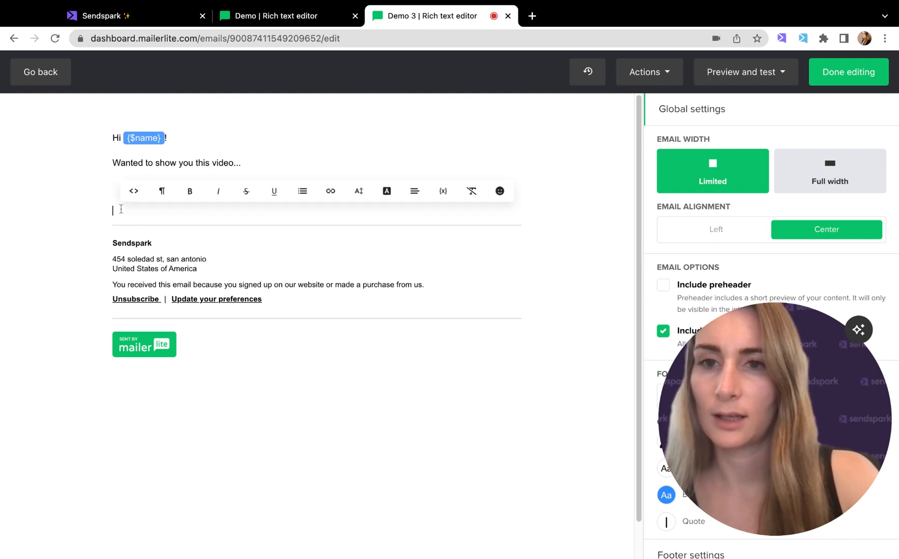
{"action": "left_click", "coordinate": [134, 194]}
{"action": "left_click", "coordinate": [133, 213]}
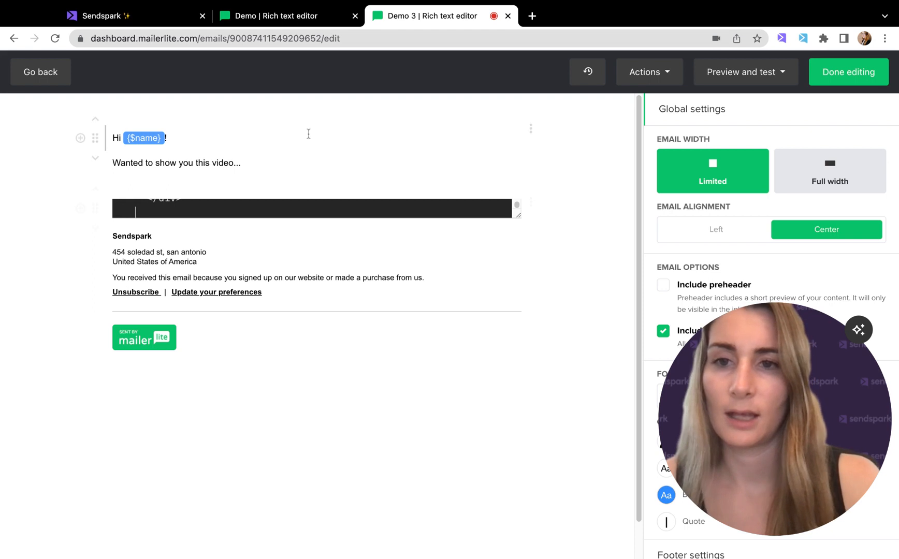
{"action": "scroll", "coordinate": [311, 208], "scroll_direction": "up", "scroll_amount": 3}
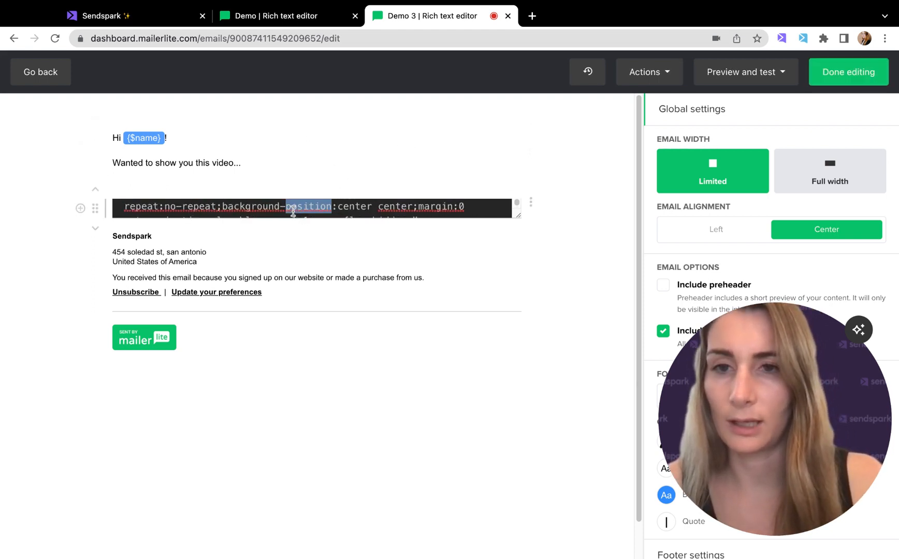
{"action": "triple_click", "coordinate": [295, 212]}
{"action": "left_click", "coordinate": [133, 188]}
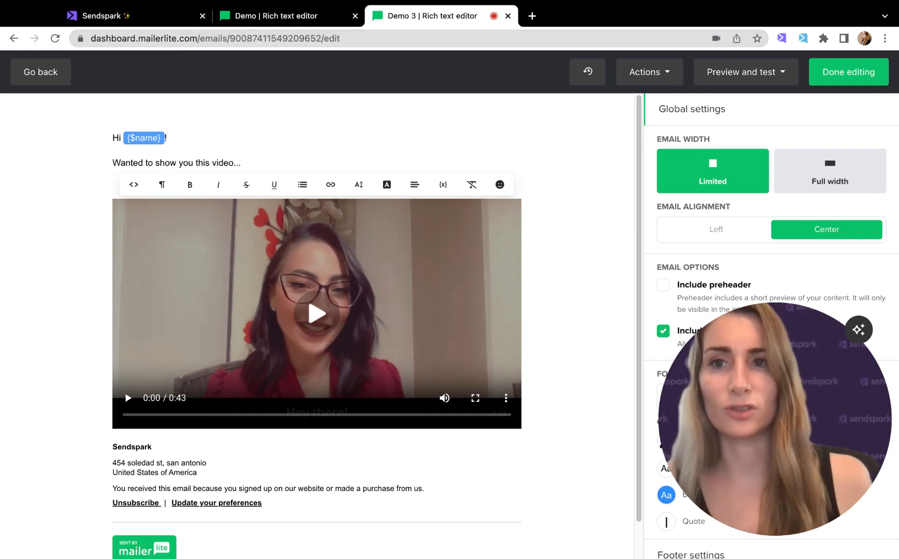
Switch back to Sendspark and set the fallback text of the firstname merge tag in the thumbnail's text overlay to "you".
{"action": "left_click", "coordinate": [131, 15]}
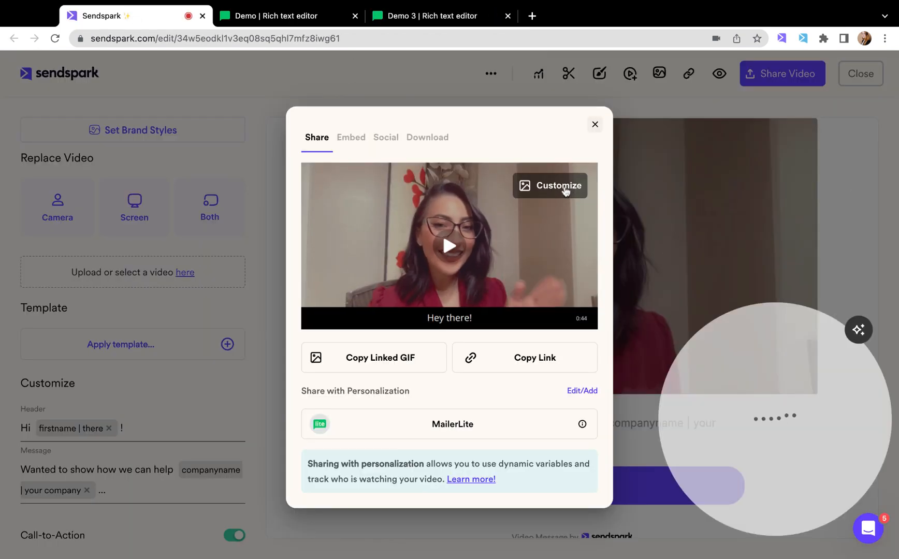
{"action": "left_click", "coordinate": [565, 191]}
{"action": "left_click", "coordinate": [360, 347]}
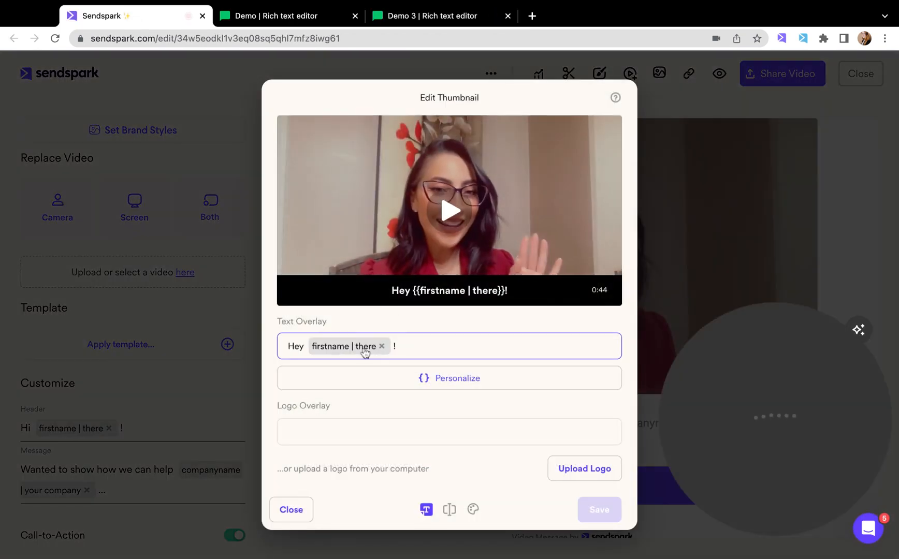
{"action": "left_click", "coordinate": [367, 347]}
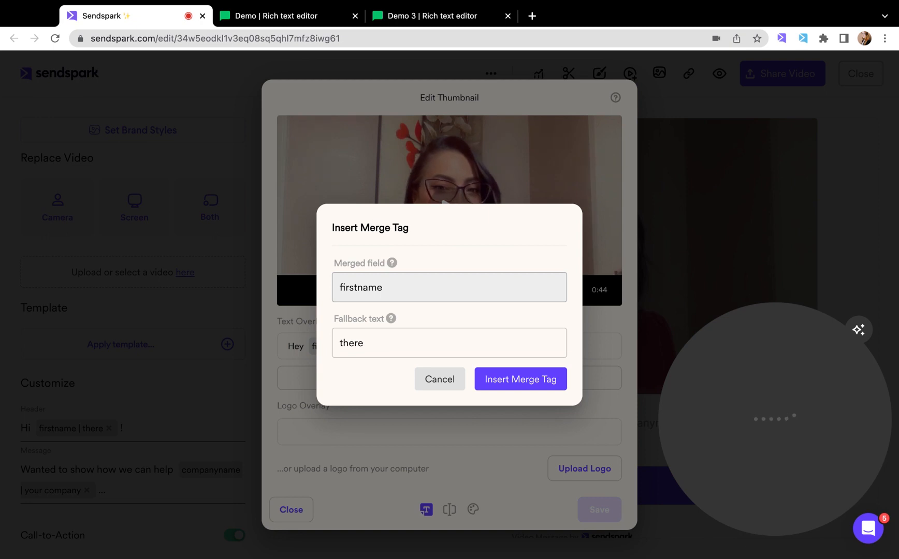
{"action": "left_click", "coordinate": [354, 345]}
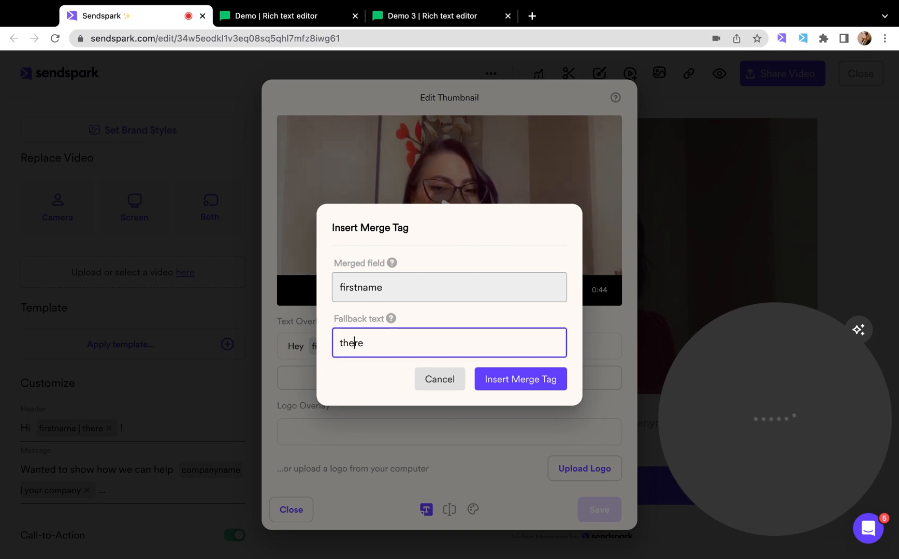
{"action": "key", "text": "super+a"}
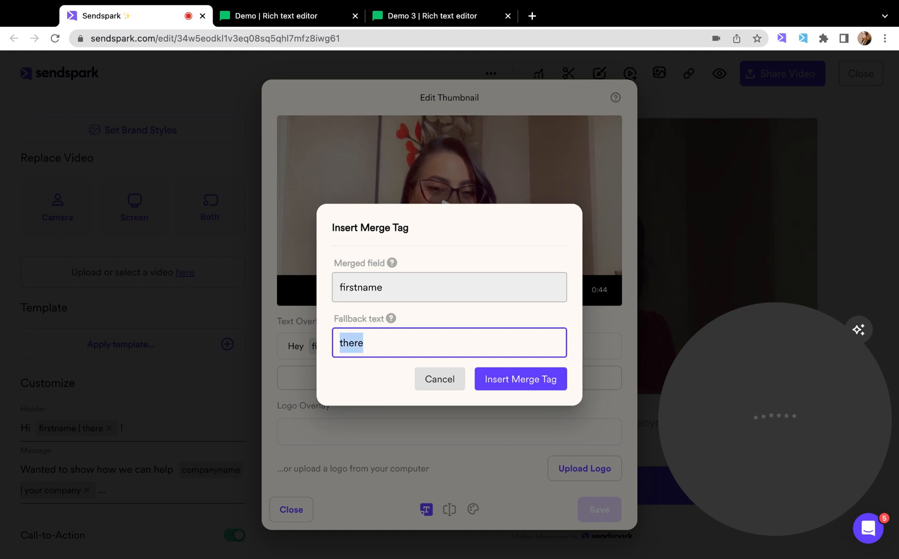
{"action": "type", "text": "you"}
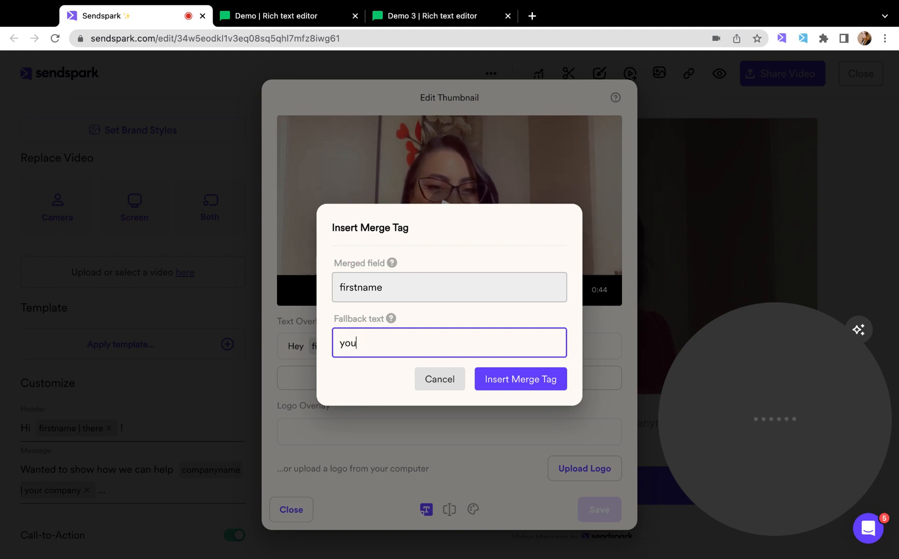
{"action": "left_click", "coordinate": [510, 392]}
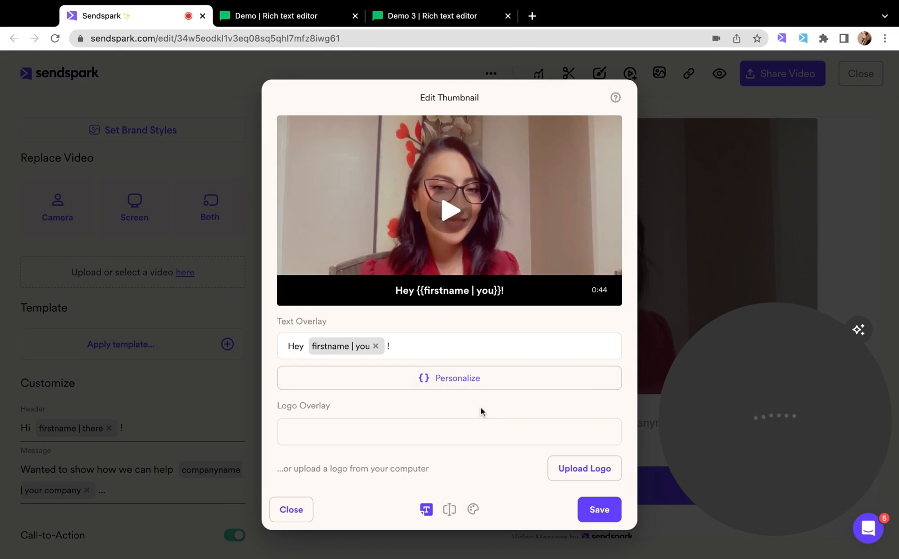